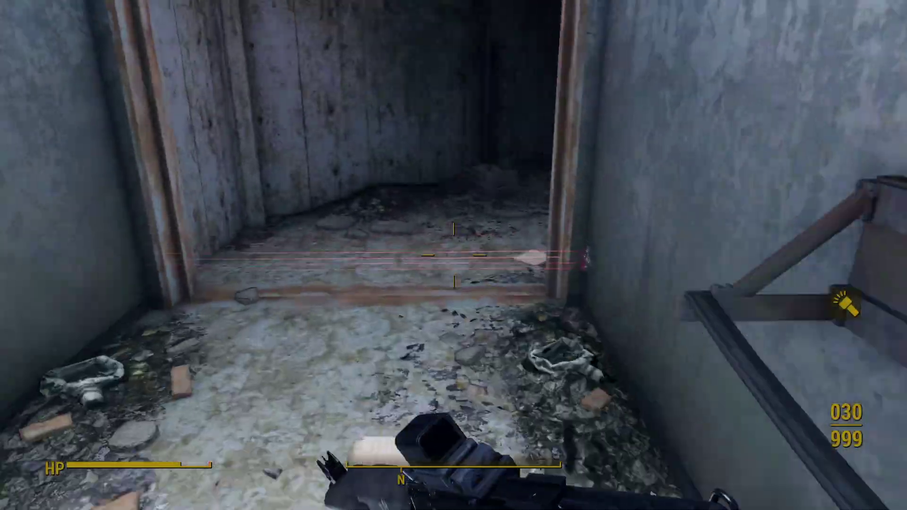
Step: Disarm the laser tripwire, then enter the room and shoot the first raider
key(e)
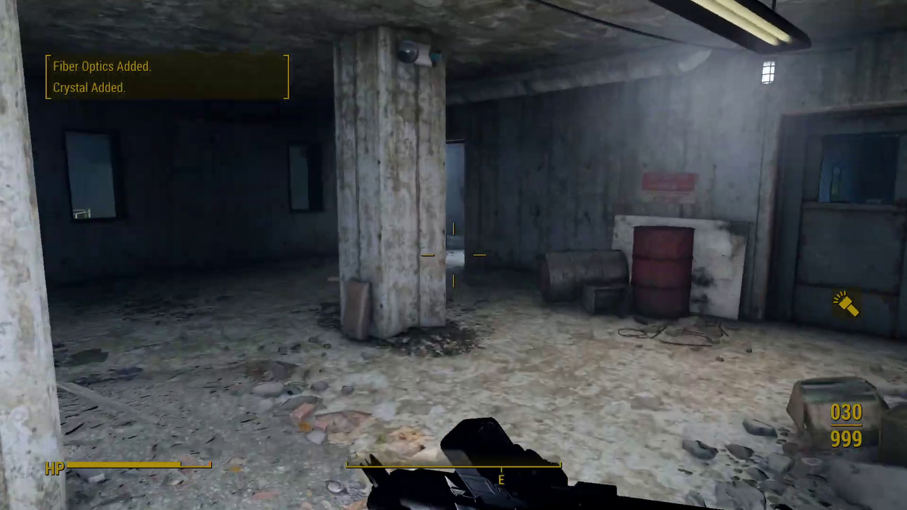
key(e)
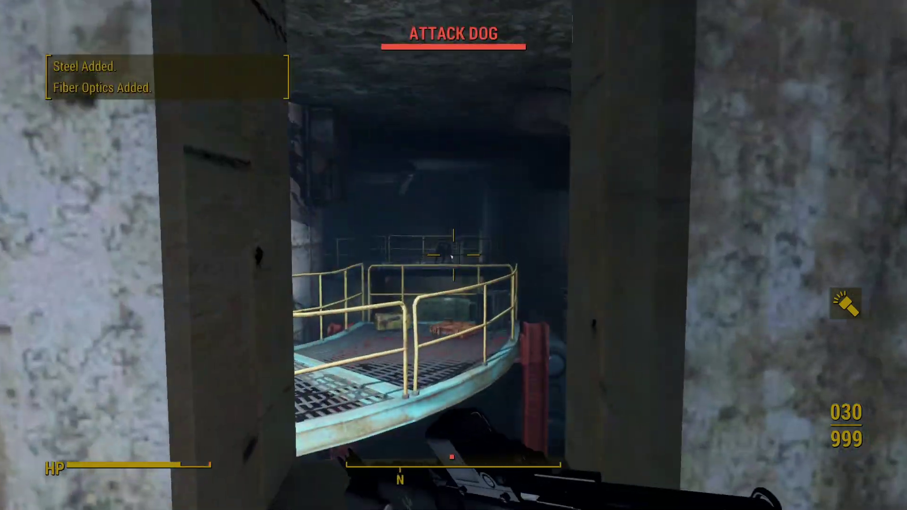
right_click(453, 255)
drag(454, 255, 453, 256)
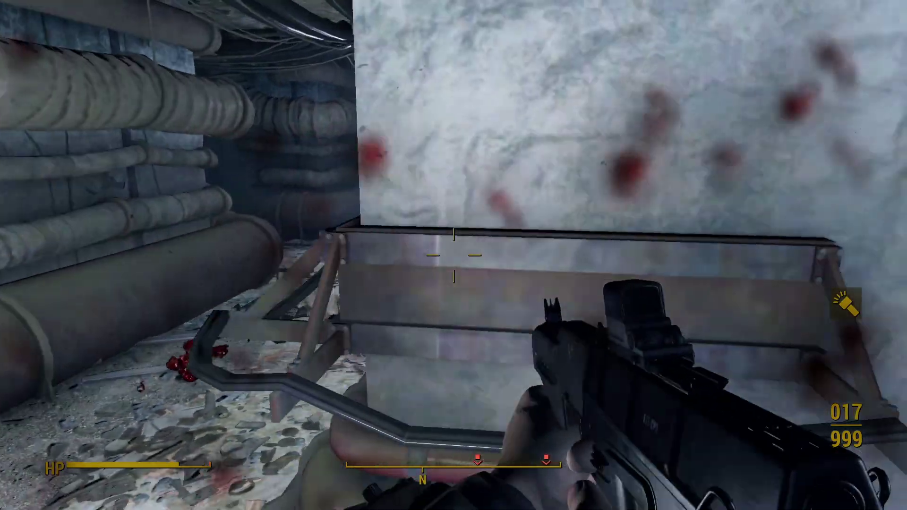
Step: Advance through the tunnel onto the catwalk and gun down the raider there
key(w)
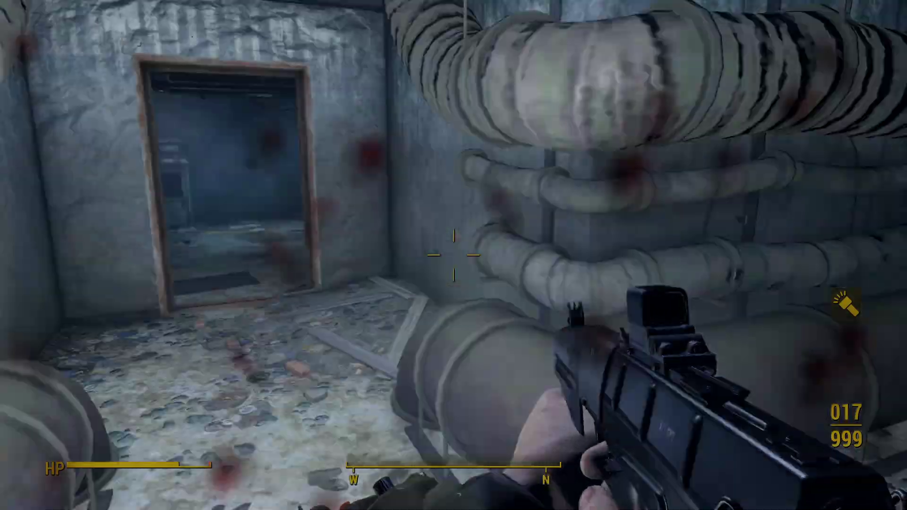
key(w)
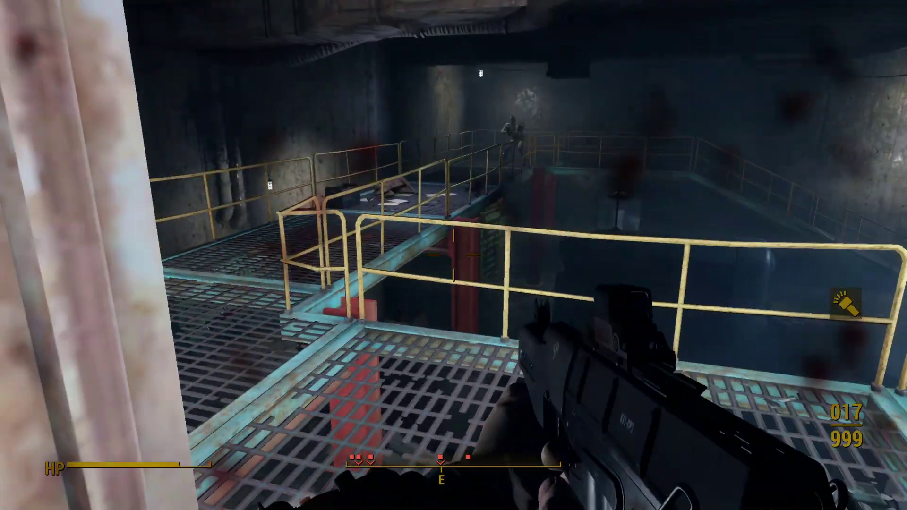
right_click(453, 255)
click(454, 255)
key(s)
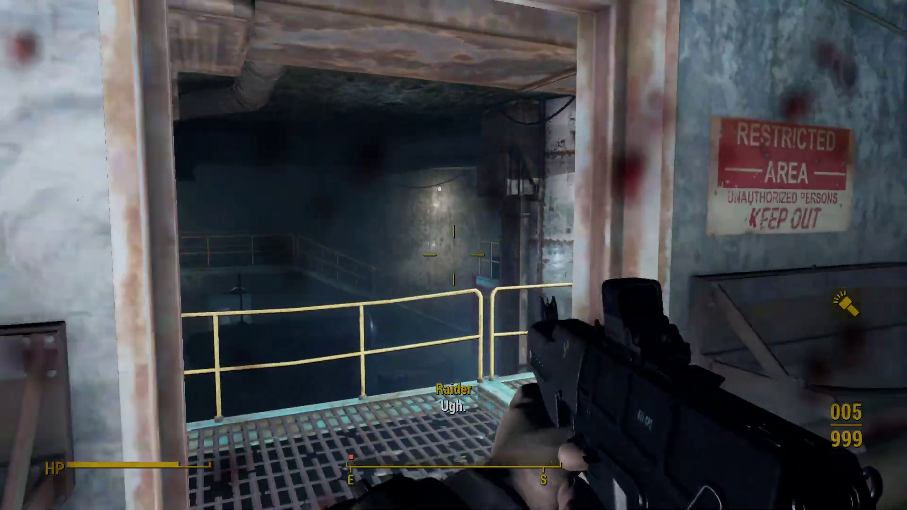
key(w)
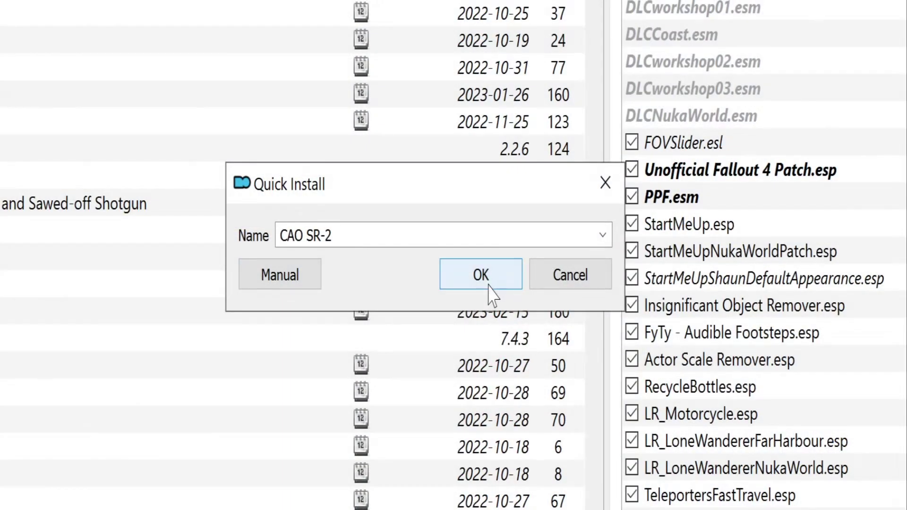
Step: Confirm the Quick Install with the mod name CAO SR-2
click(481, 275)
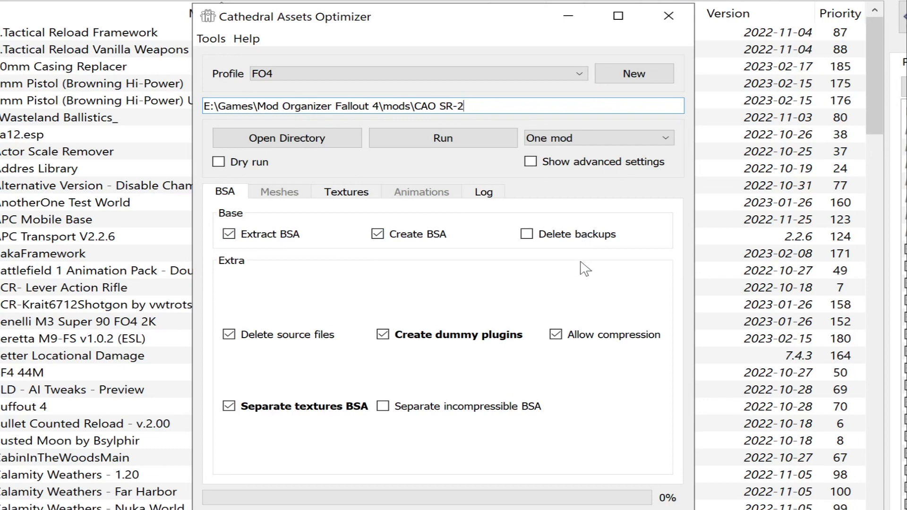
Step: Reselect the FO4 profile and paste the CAO SR-2 mod folder path
click(320, 74)
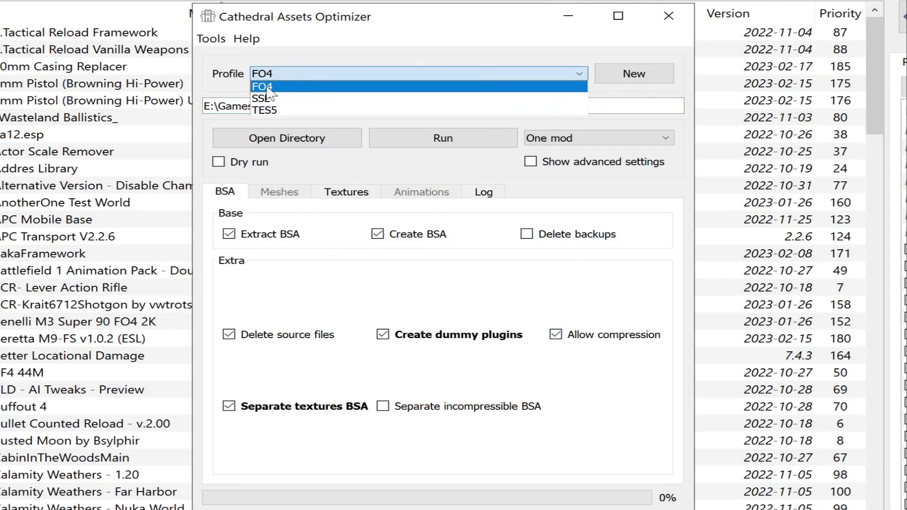
click(357, 84)
click(503, 105)
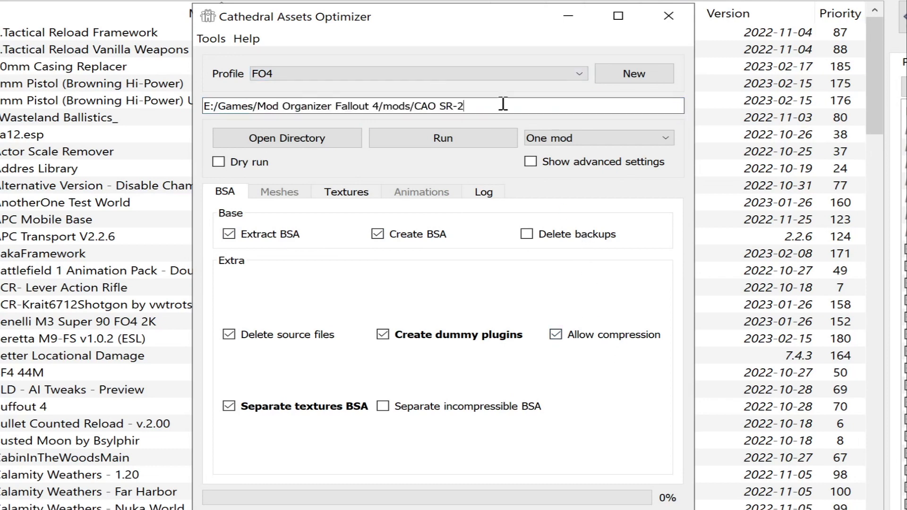
key(ctrl+a)
text(E:\Games\Mod Organizer Fallout 4\mods\CAO SR-2)
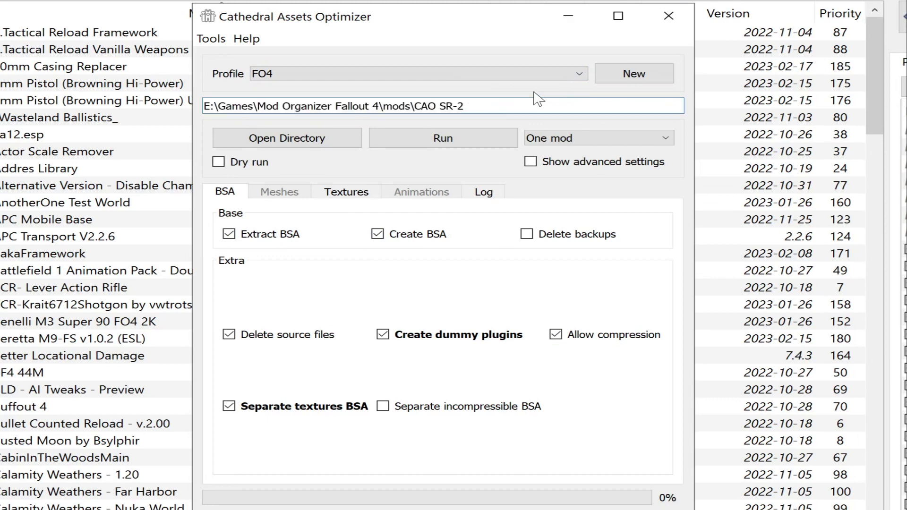
click(210, 39)
click(211, 38)
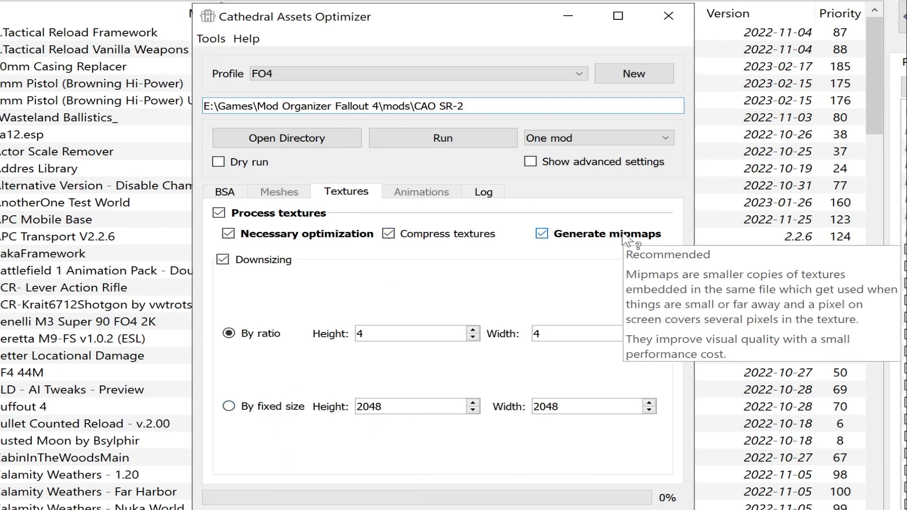
mouse_move(330, 334)
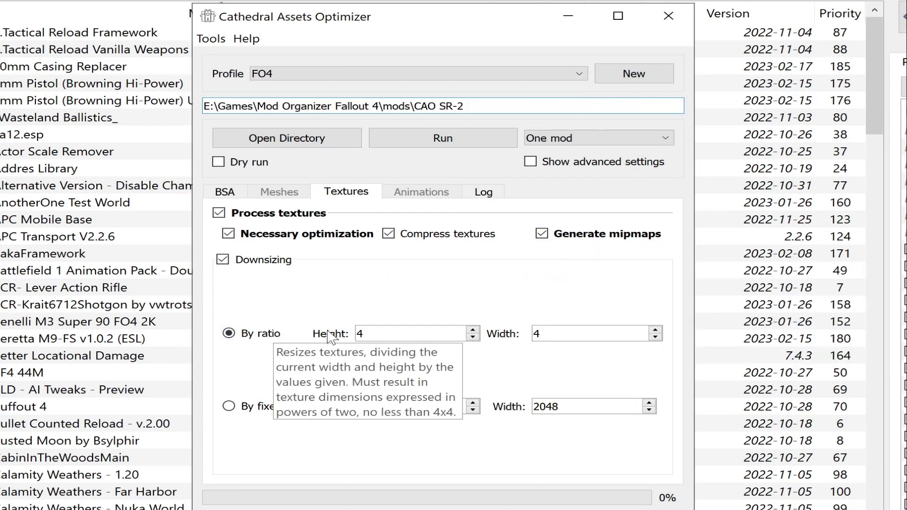
Step: Change the ratio Height and Width from 4 to 2 and start optimizing
double_click(360, 333)
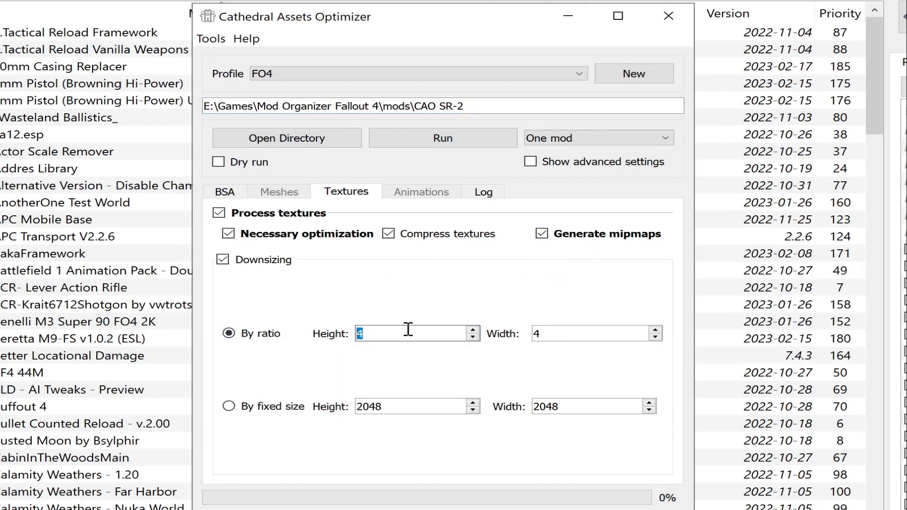
text(2)
double_click(537, 334)
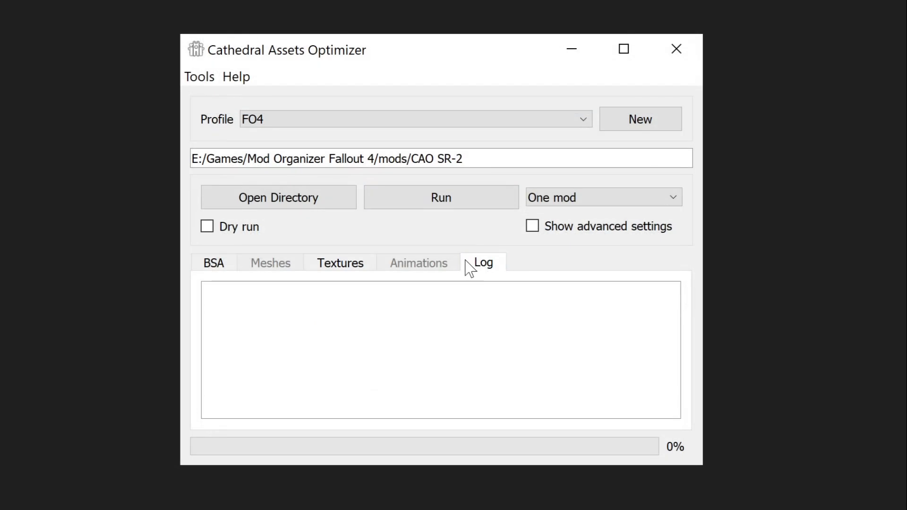
click(351, 264)
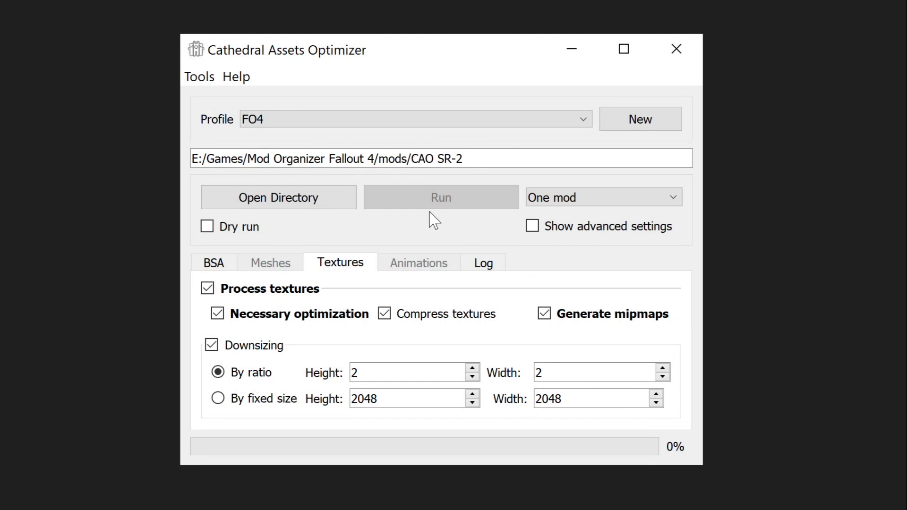
Step: Follow the optimizer's progress in the Log tab and move the window aside
click(484, 266)
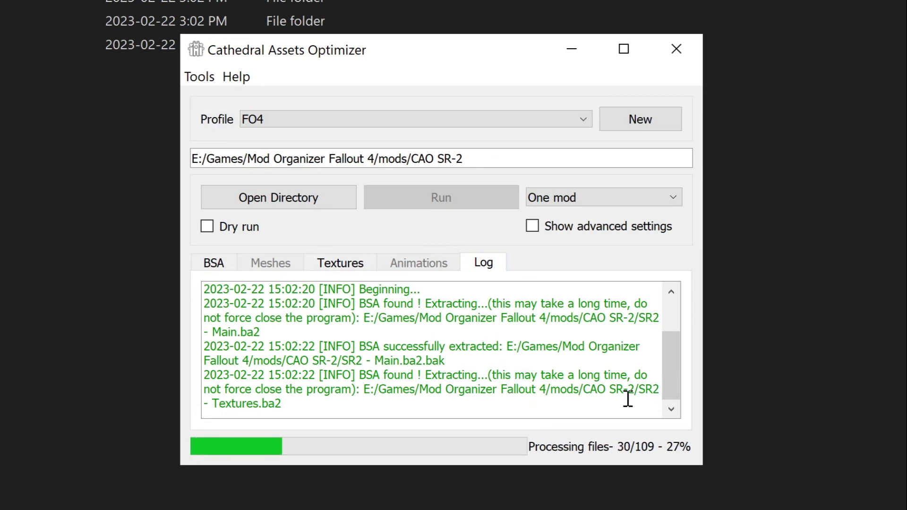
drag(506, 51, 546, 87)
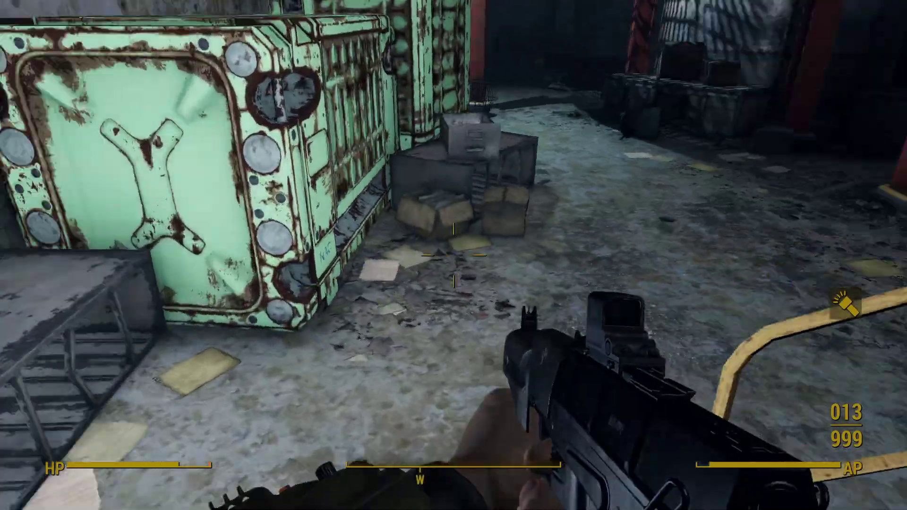
Step: Walk into the room, shoot the raider, and reload the rifle
key(w)
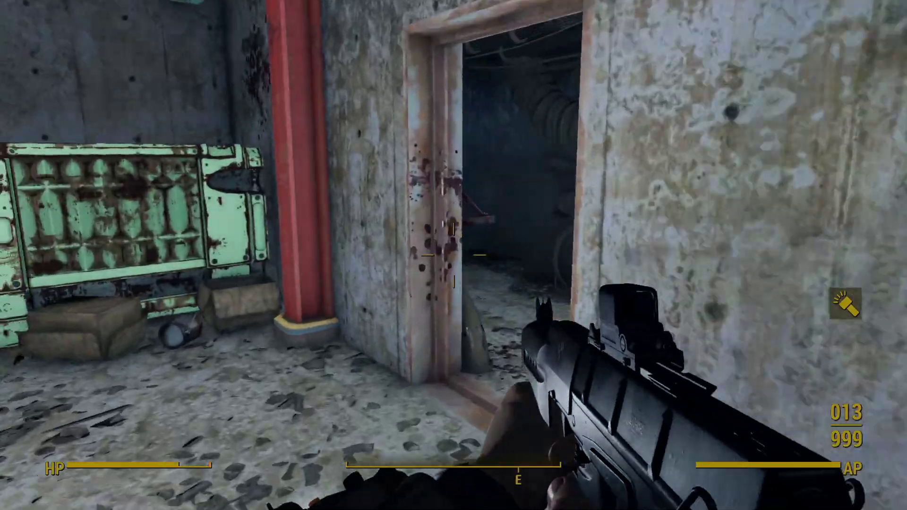
key(w)
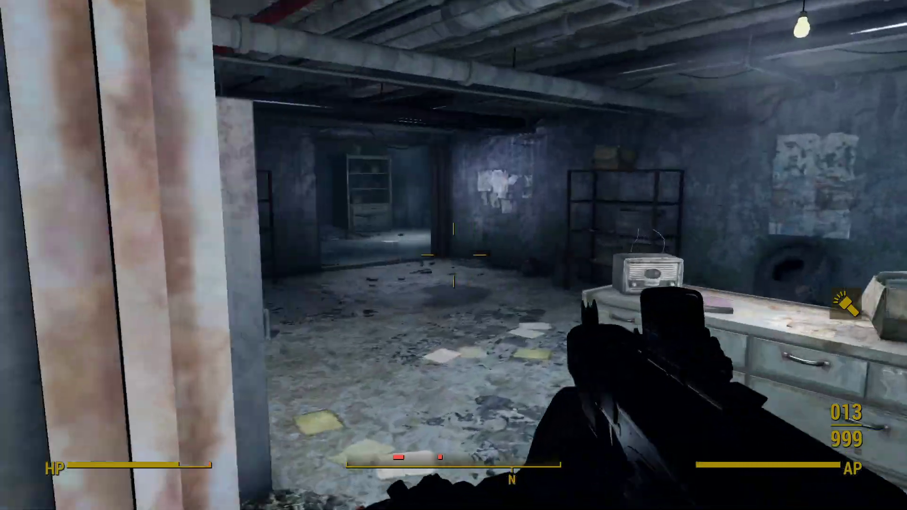
drag(453, 255, 212, 255)
key(r)
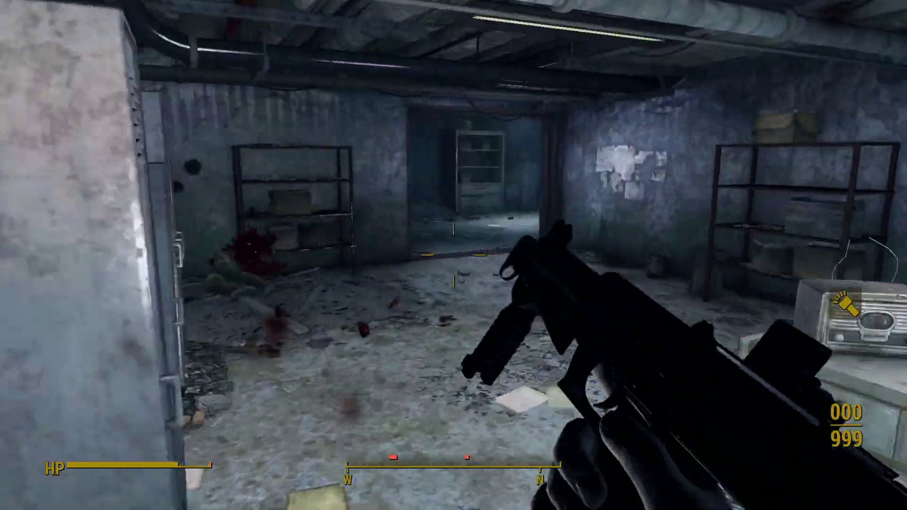
key(w)
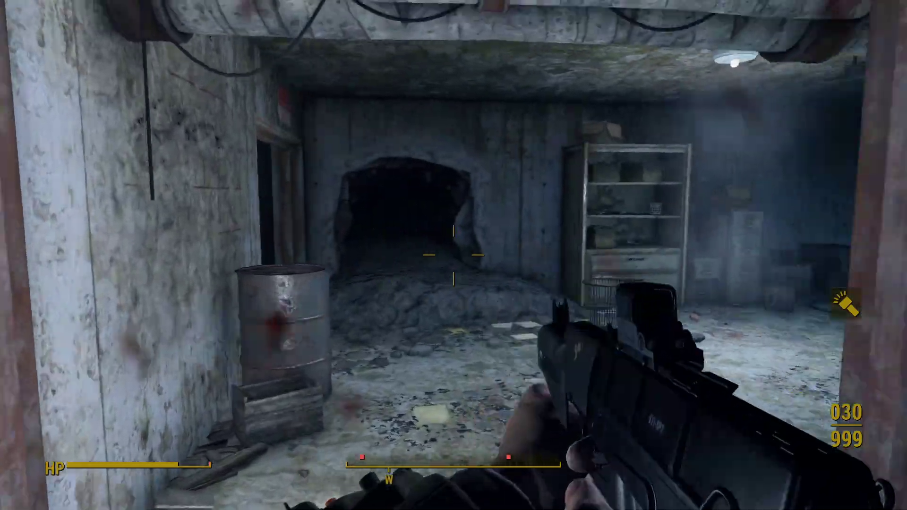
Step: Kill the raider in the doorway, reload, and head into the next room's cabinet
drag(454, 255, 638, 256)
key(w)
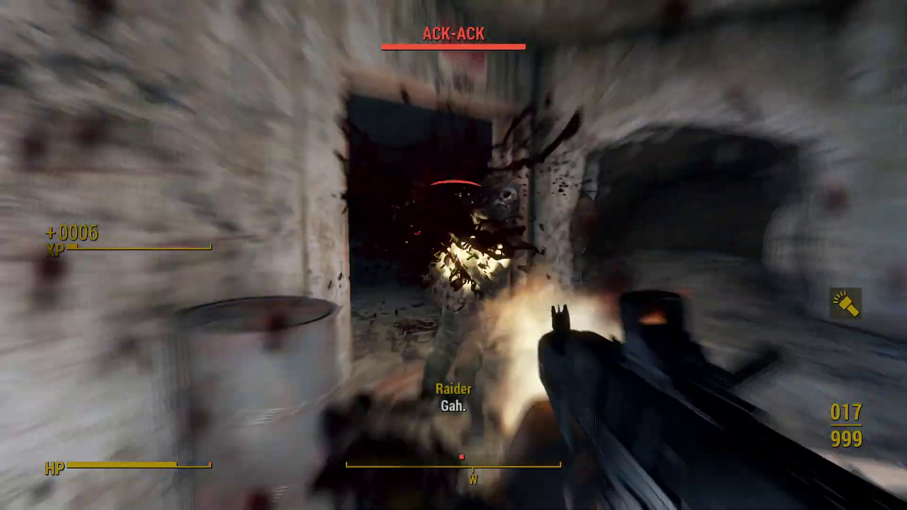
drag(453, 255, 284, 256)
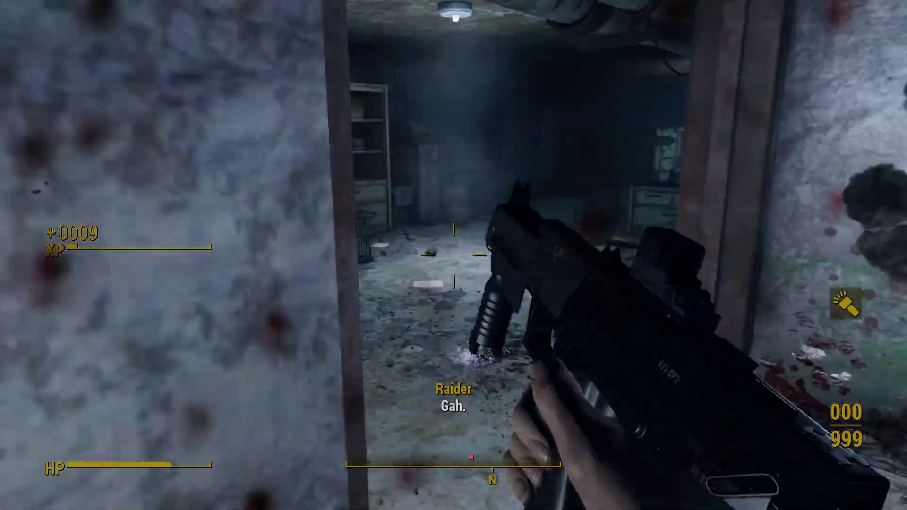
key(w)
key(r)
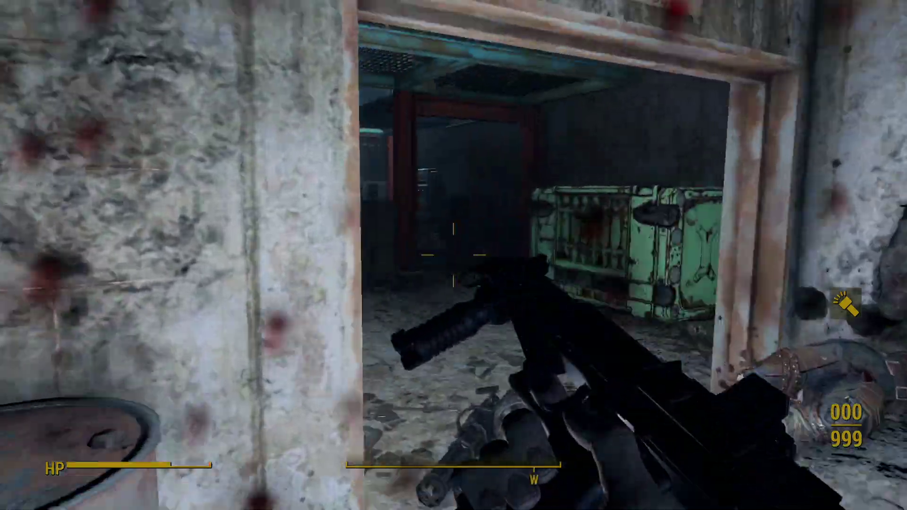
key(w)
drag(454, 255, 284, 255)
key(w)
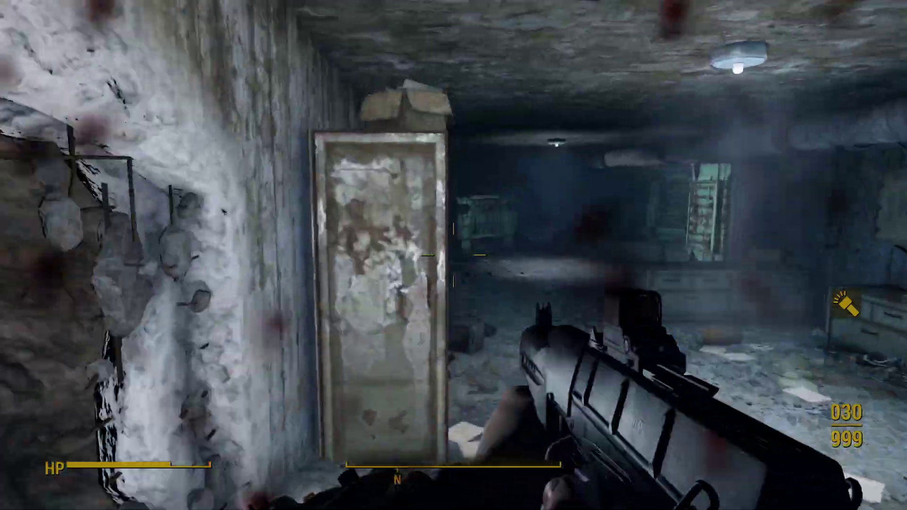